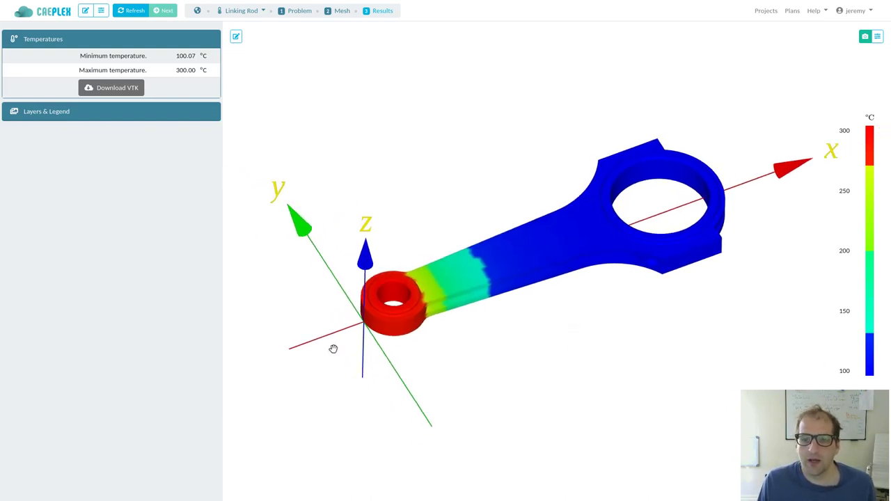
# Orbit the rod's temperature results, then open the user-name account menu at the top right
pyautogui.moveTo(660, 185)
pyautogui.mouseDown()
pyautogui.moveTo(686, 174)
pyautogui.moveTo(620, 193)
pyautogui.moveTo(662, 175)
pyautogui.mouseUp()
pyautogui.click(841, 11)
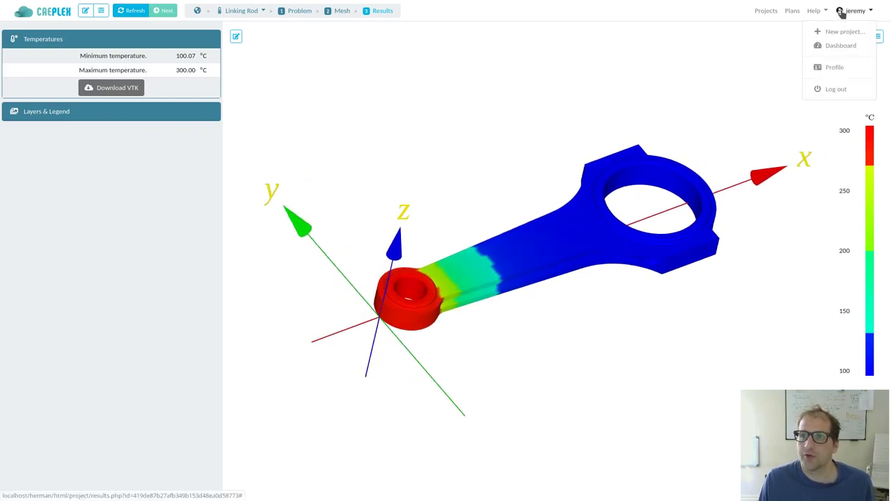
# Start a new project from an existing geometry and open the sample Linking Rod, found by searching 'lin'
pyautogui.click(843, 32)
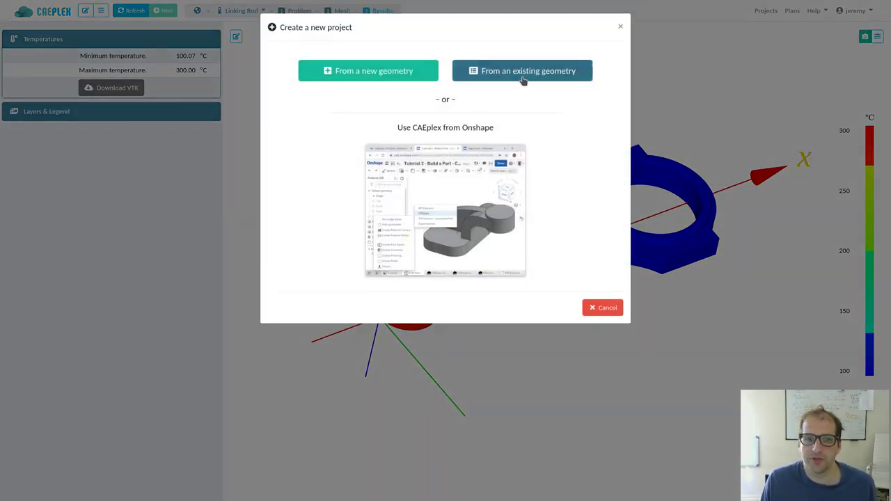
pyautogui.click(523, 80)
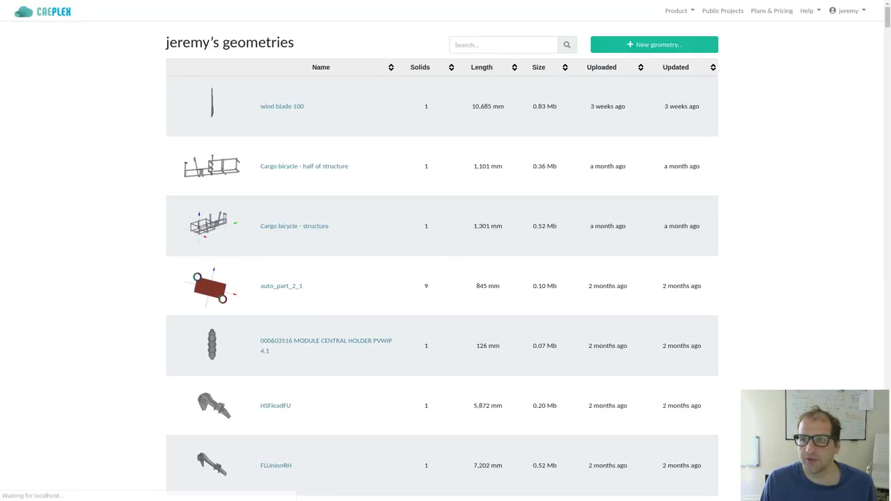
pyautogui.scroll(-20, 875, 165)
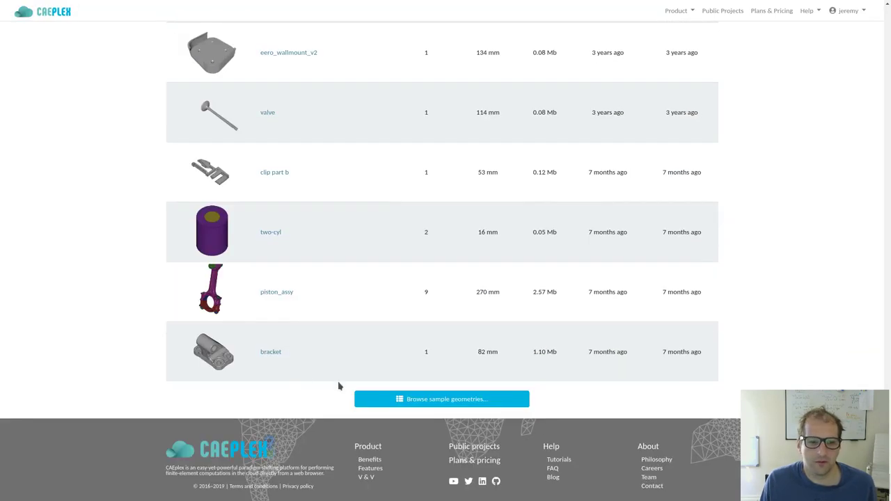
pyautogui.click(394, 401)
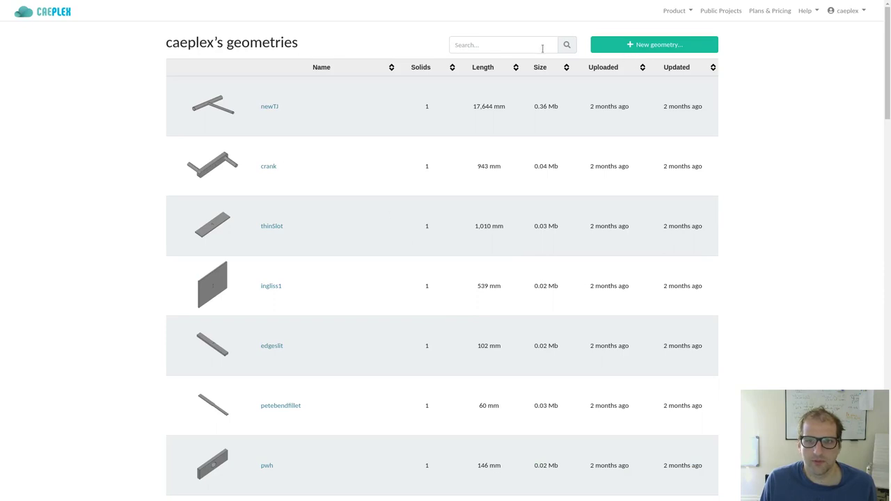
pyautogui.click(531, 45)
pyautogui.write('lin')
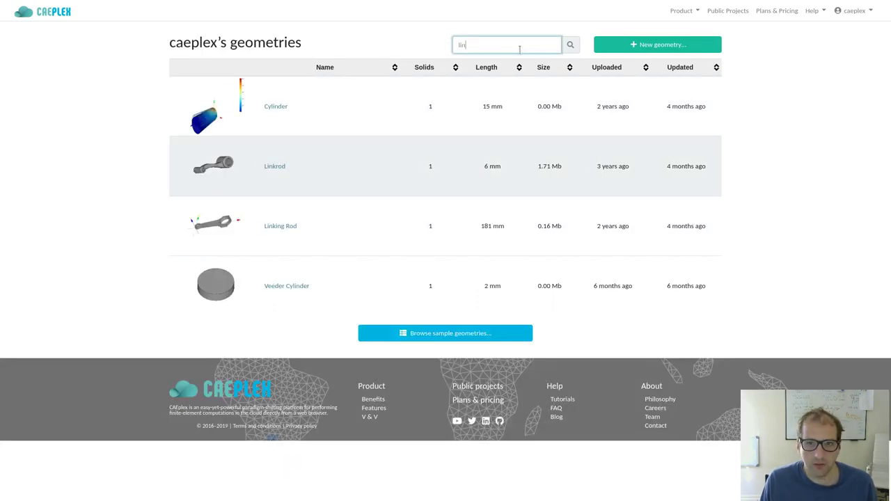
pyautogui.click(265, 224)
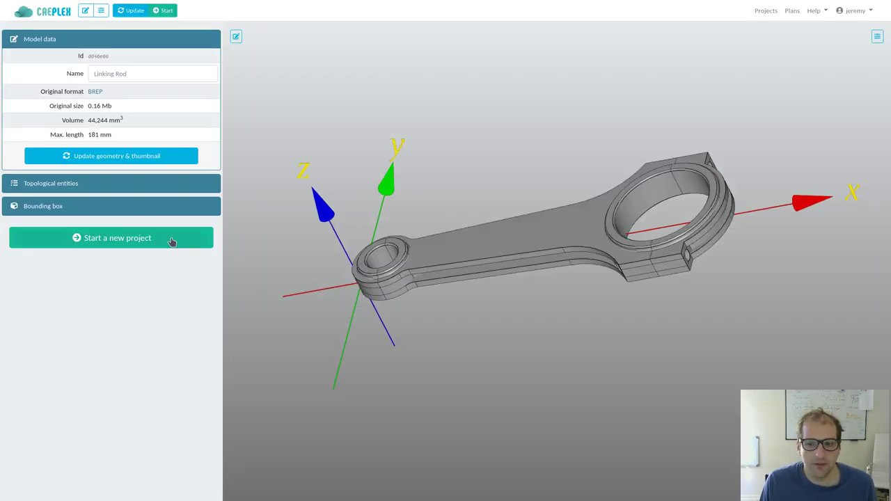
# Create a public Mechanical project named Linking Rod from the sample geometry
pyautogui.click(171, 241)
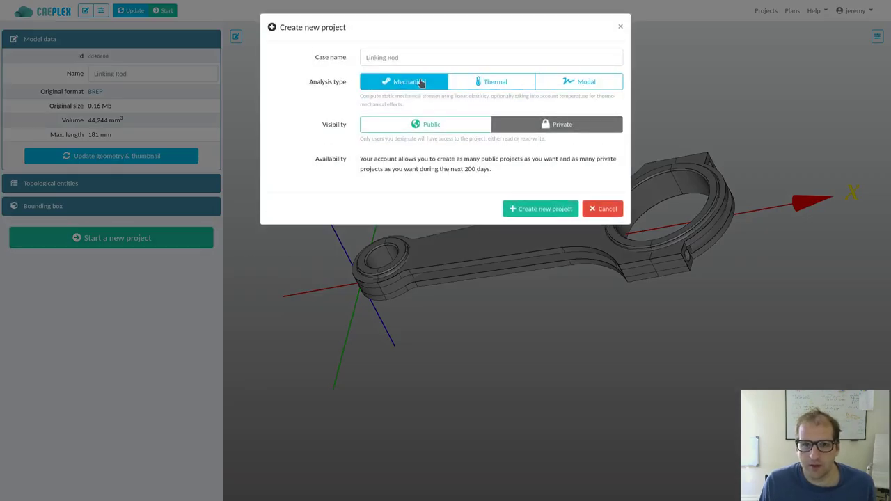
pyautogui.click(412, 126)
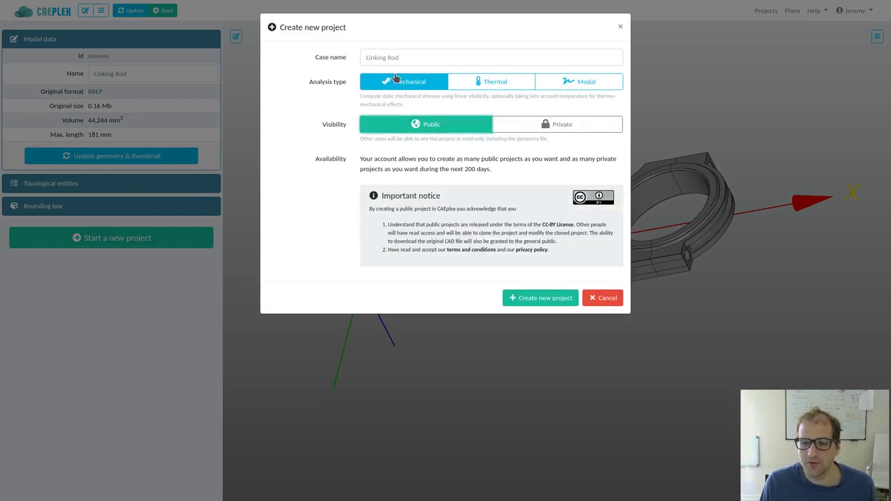
pyautogui.click(540, 299)
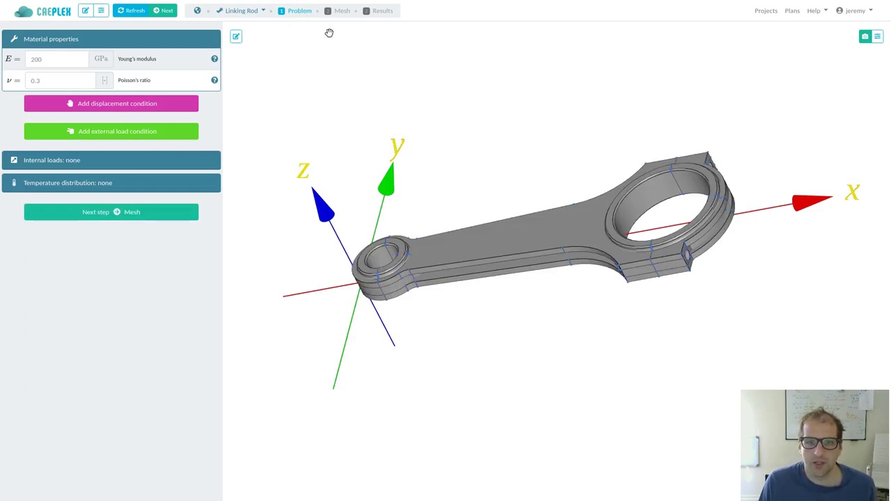
# Expand the Temperature distribution settings and try the Expression and Point-wise options
pyautogui.moveTo(457, 155); pyautogui.dragTo(471, 181)
pyautogui.click(130, 183)
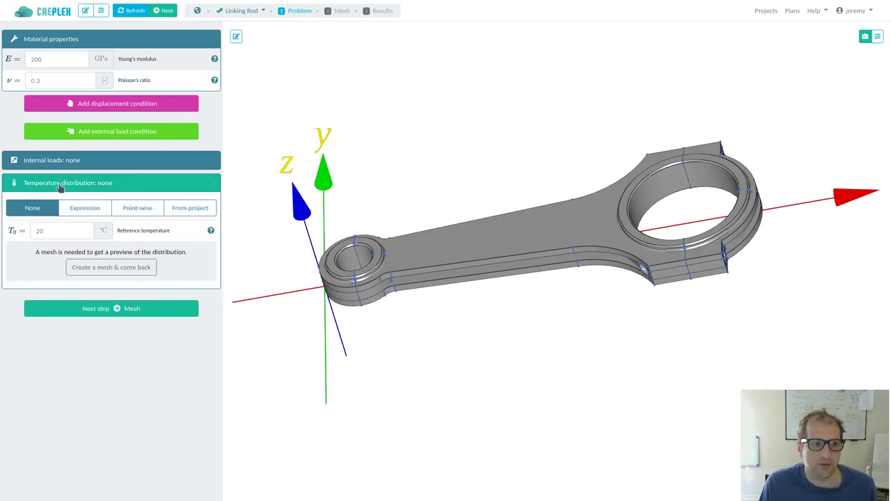
pyautogui.click(85, 208)
pyautogui.click(67, 274)
pyautogui.click(137, 230)
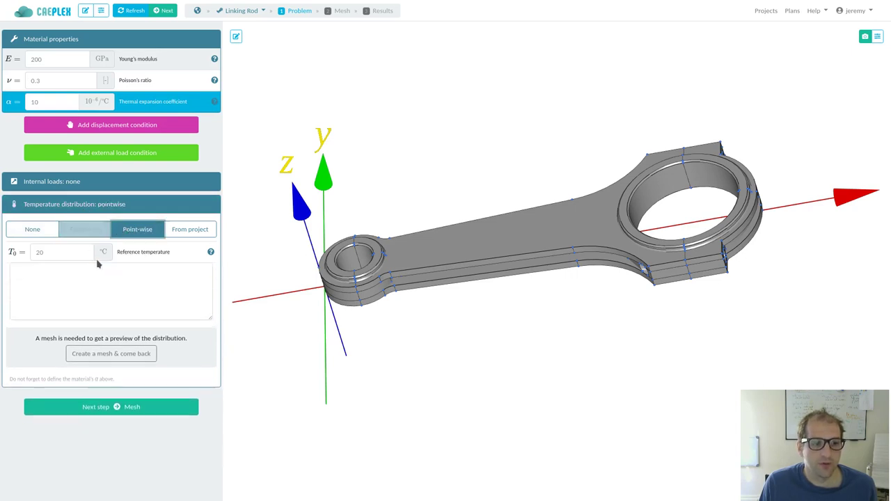
# Take the temperature distribution from project 419de87, keeping it as the source
pyautogui.click(187, 231)
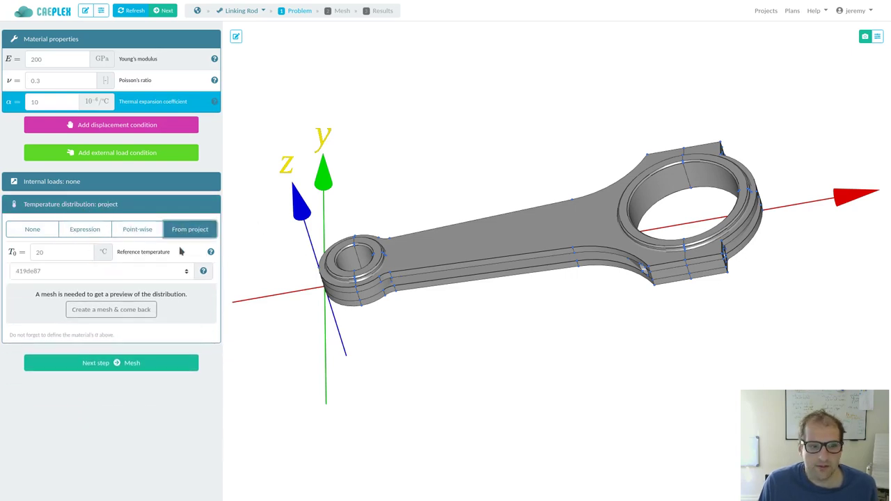
pyautogui.click(91, 272)
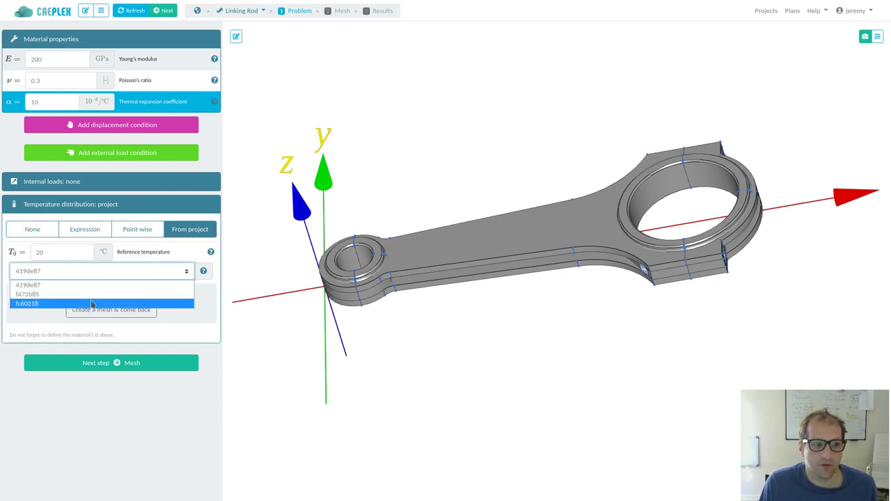
pyautogui.click(82, 284)
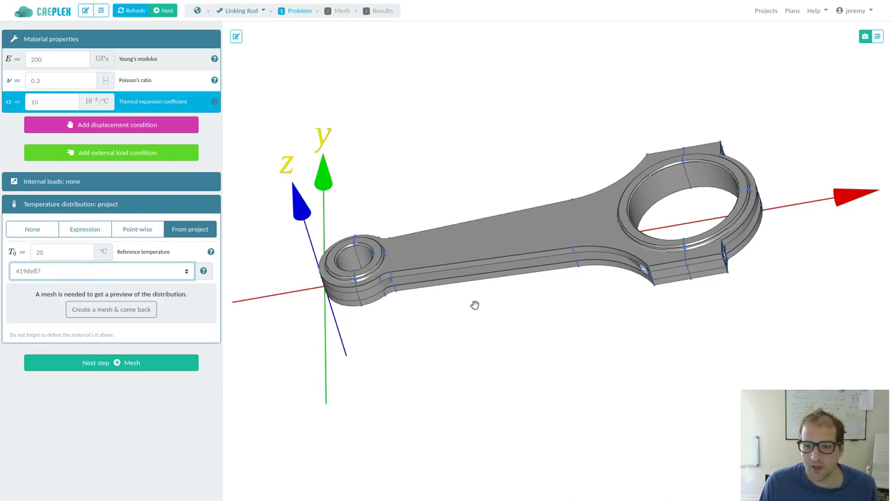
pyautogui.moveTo(474, 308); pyautogui.dragTo(489, 327)
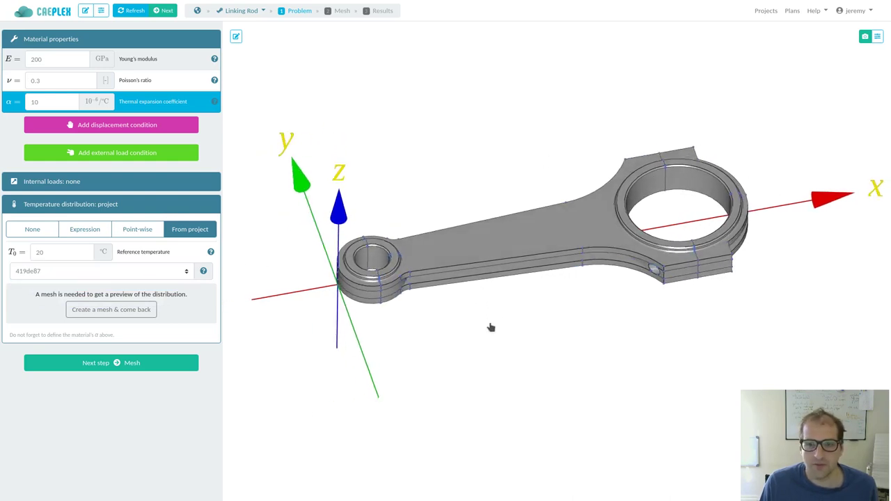
pyautogui.click(43, 272)
pyautogui.click(34, 285)
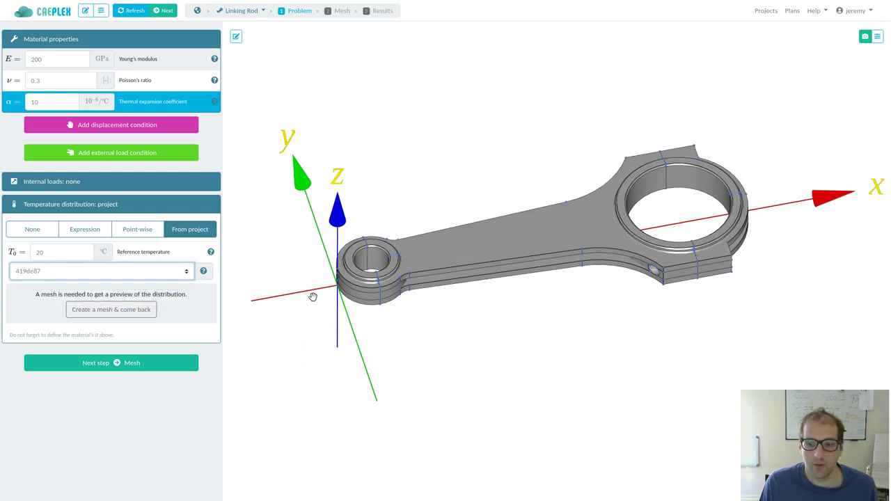
pyautogui.moveTo(493, 346); pyautogui.dragTo(505, 359)
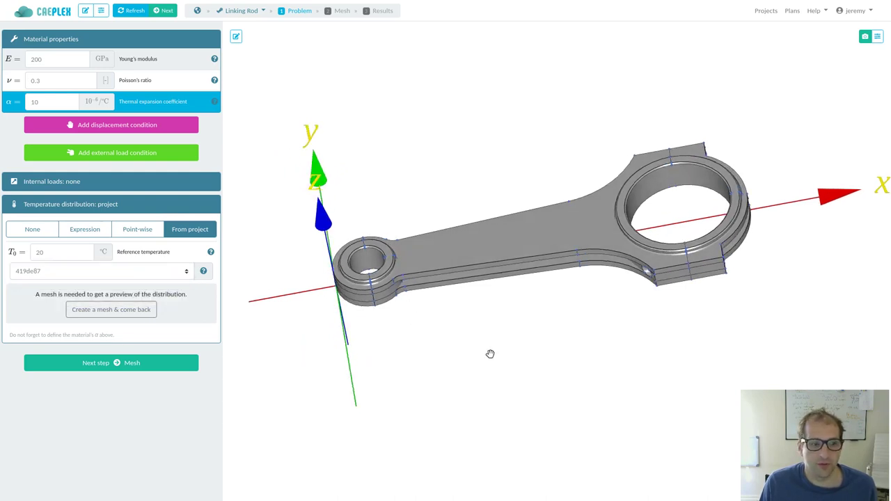
# Generate a mesh for the rod and return to the problem setup
pyautogui.click(94, 310)
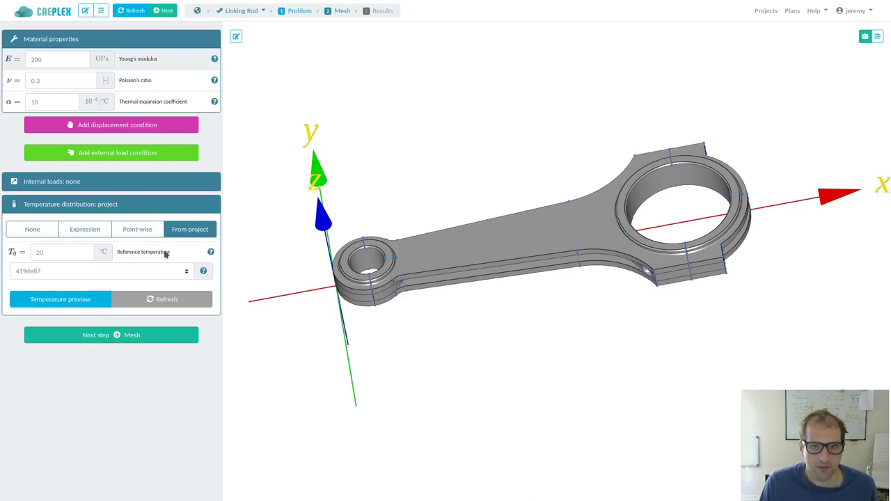
# Preview the imported 20–300 °C temperature field and inspect the rod's colouring from several angles
pyautogui.click(95, 299)
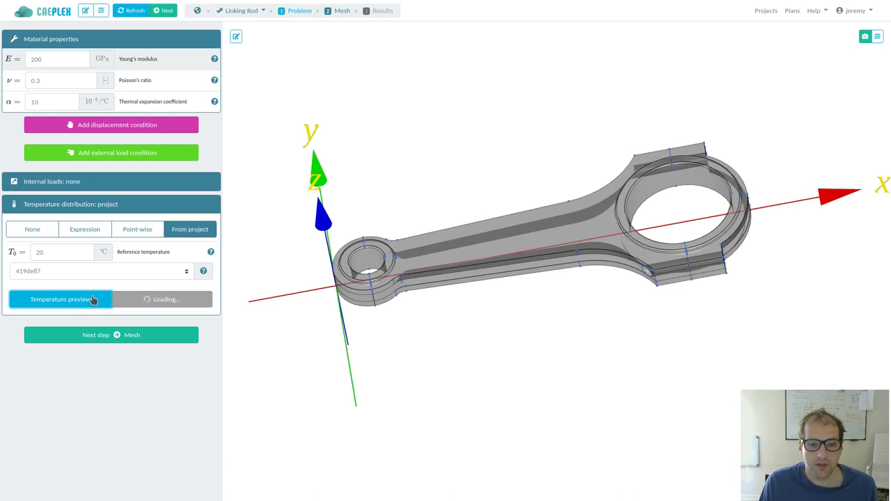
pyautogui.moveTo(574, 295); pyautogui.dragTo(775, 218)
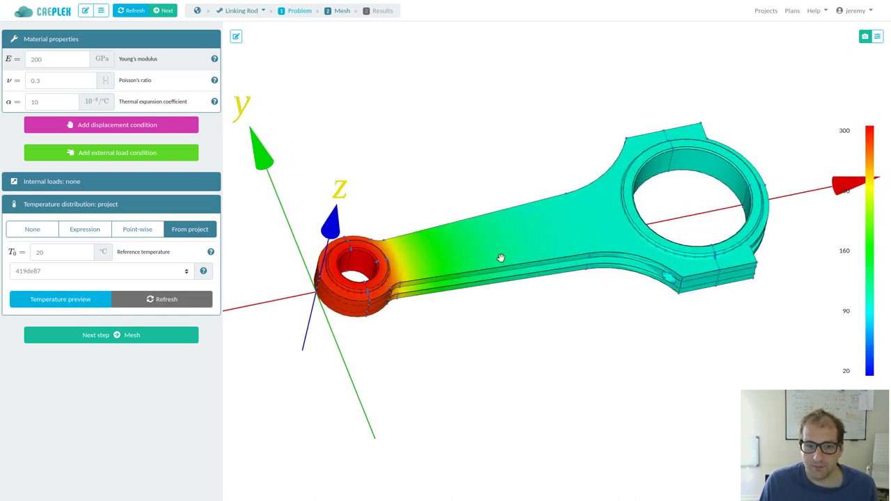
pyautogui.moveTo(500, 257); pyautogui.dragTo(489, 258)
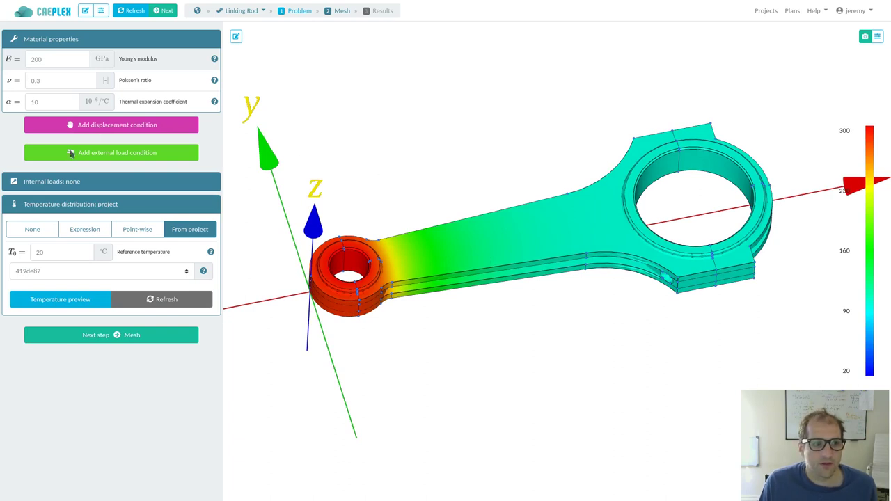
pyautogui.click(51, 249)
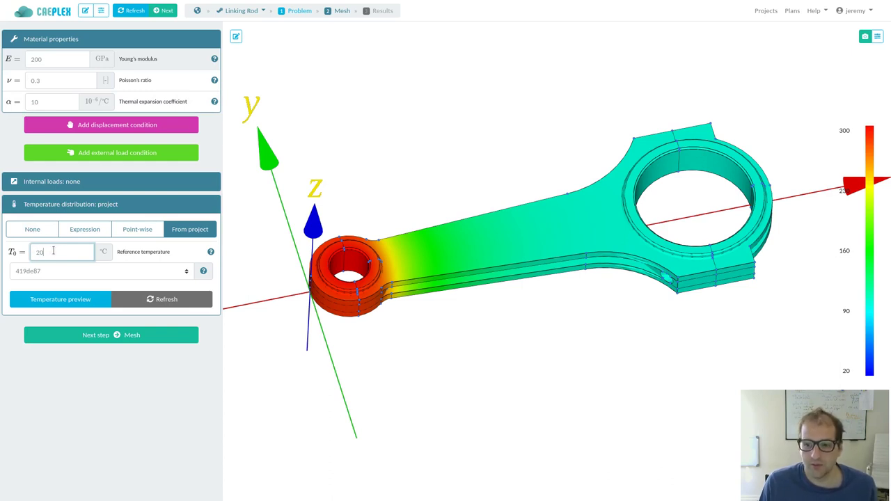
pyautogui.moveTo(513, 311); pyautogui.dragTo(511, 302)
pyautogui.moveTo(479, 334)
pyautogui.mouseDown()
pyautogui.moveTo(473, 369)
pyautogui.moveTo(473, 336)
pyautogui.mouseUp()
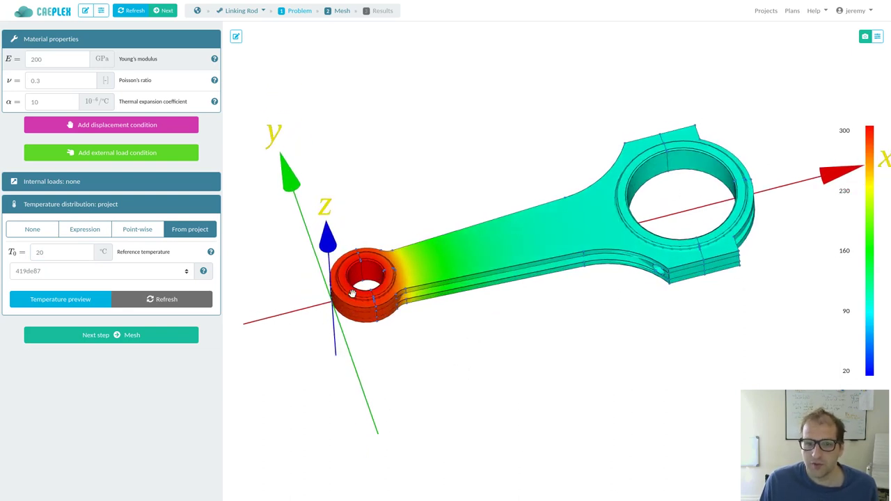
pyautogui.moveTo(334, 294)
pyautogui.mouseDown()
pyautogui.moveTo(330, 318)
pyautogui.moveTo(339, 305)
pyautogui.mouseUp()
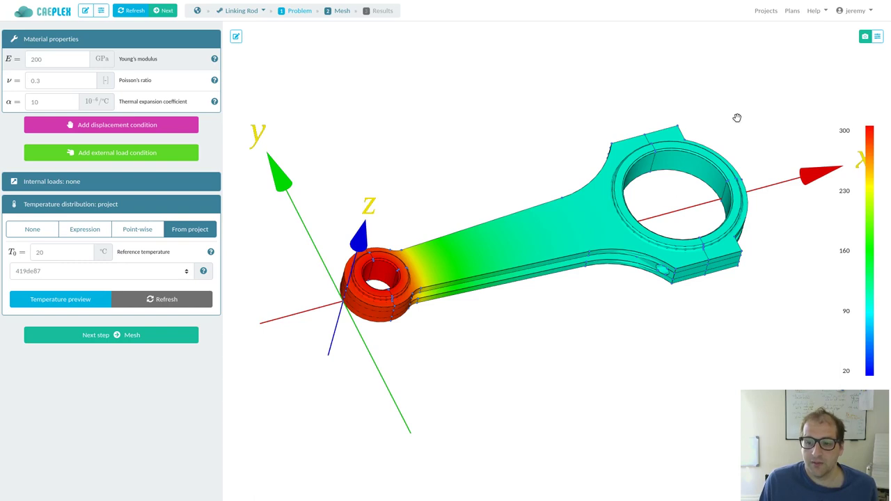
pyautogui.moveTo(605, 286); pyautogui.dragTo(413, 248)
# Refresh the temperature preview and tilt the rod to inspect it
pyautogui.click(45, 248)
pyautogui.doubleClick(39, 251)
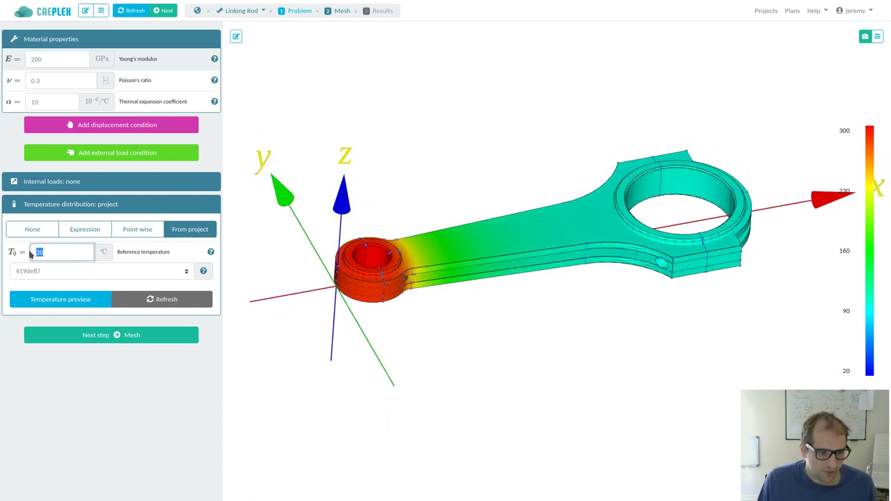
pyautogui.click(144, 303)
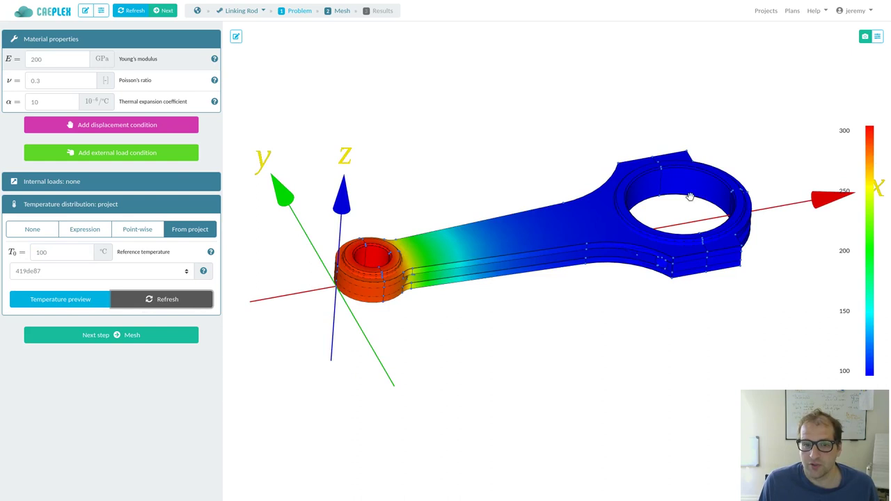
pyautogui.moveTo(537, 287); pyautogui.dragTo(539, 320)
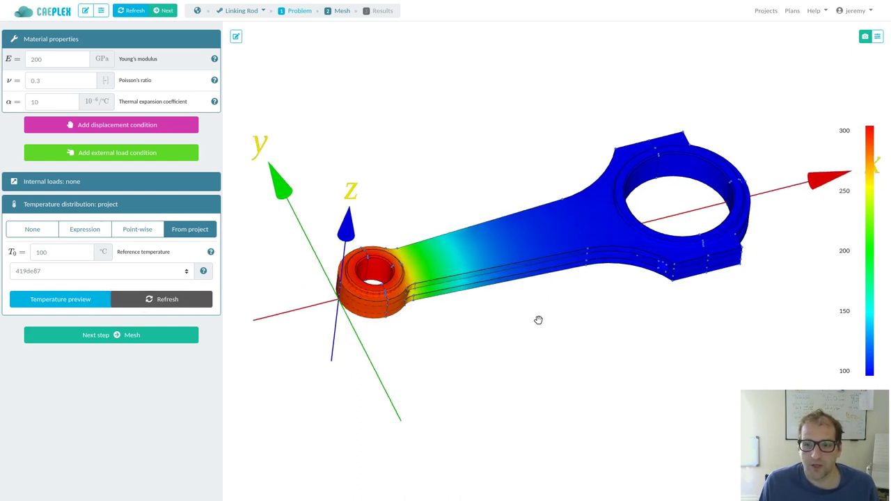
pyautogui.moveTo(590, 253); pyautogui.dragTo(567, 282)
# Set the reference temperature T0 to 20 °C and reload the 20–300 °C temperature field
pyautogui.moveTo(56, 252); pyautogui.dragTo(6, 247)
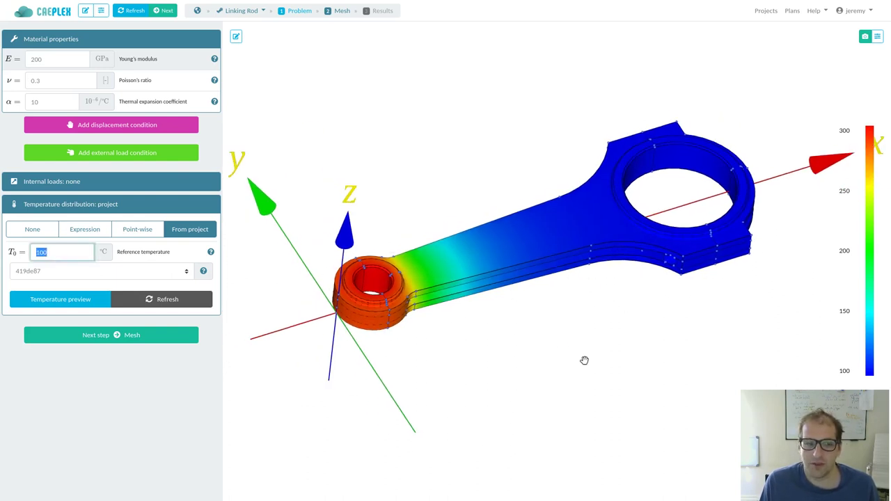
pyautogui.write('20')
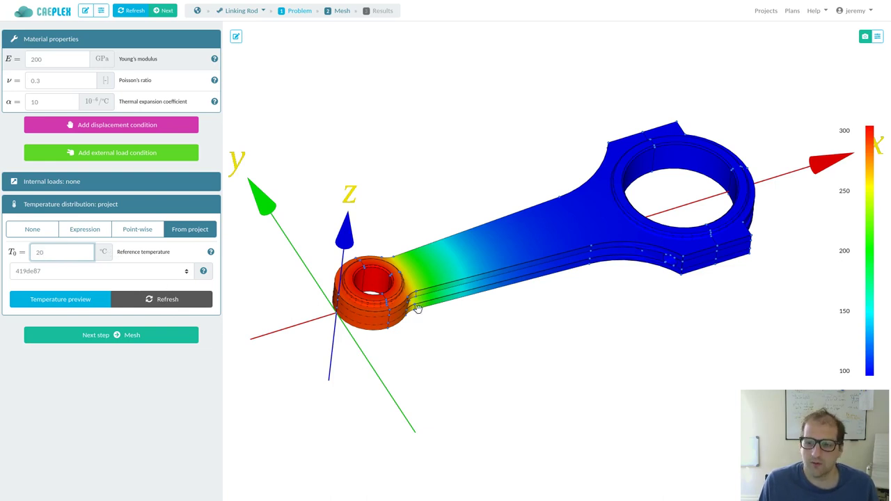
pyautogui.click(138, 303)
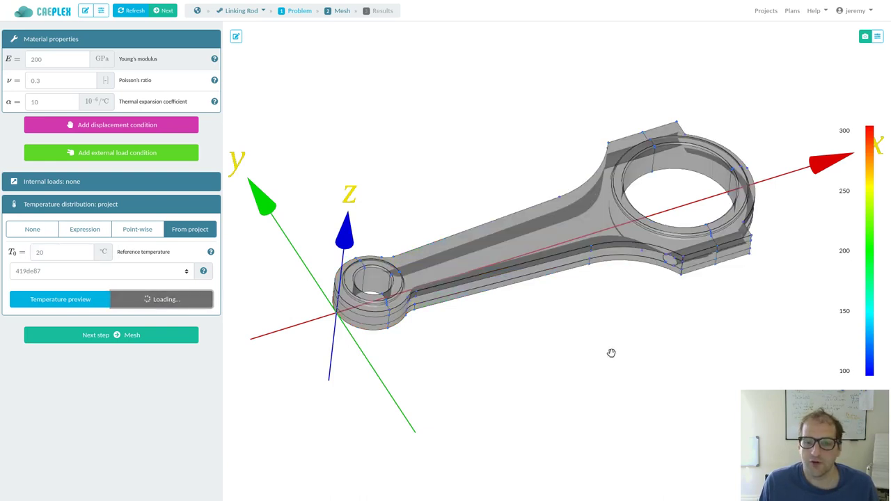
pyautogui.moveTo(576, 339); pyautogui.dragTo(816, 156)
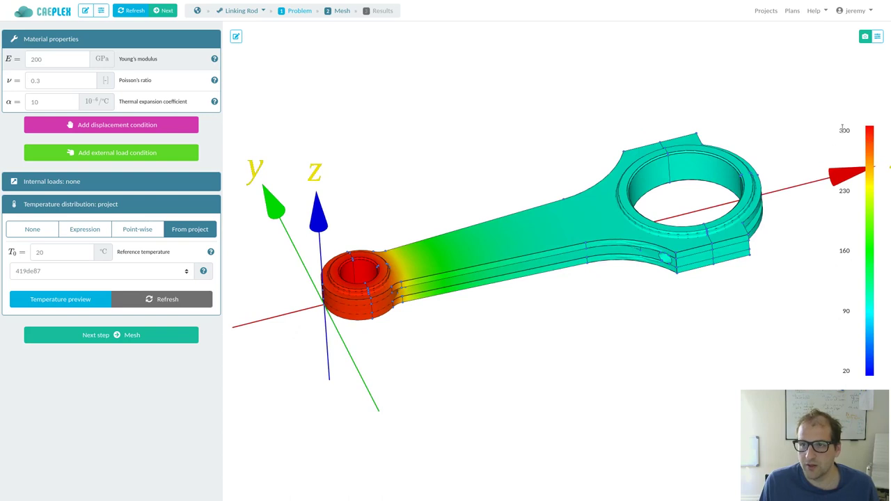
pyautogui.moveTo(629, 312); pyautogui.dragTo(620, 332)
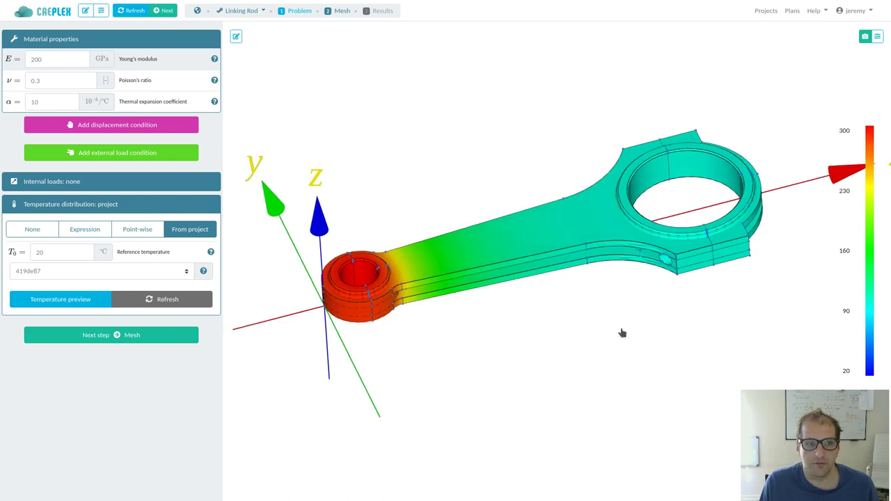
# Add a fixed displacement condition on the three inner faces of the big-end bore
pyautogui.click(93, 125)
pyautogui.moveTo(604, 354); pyautogui.dragTo(614, 328)
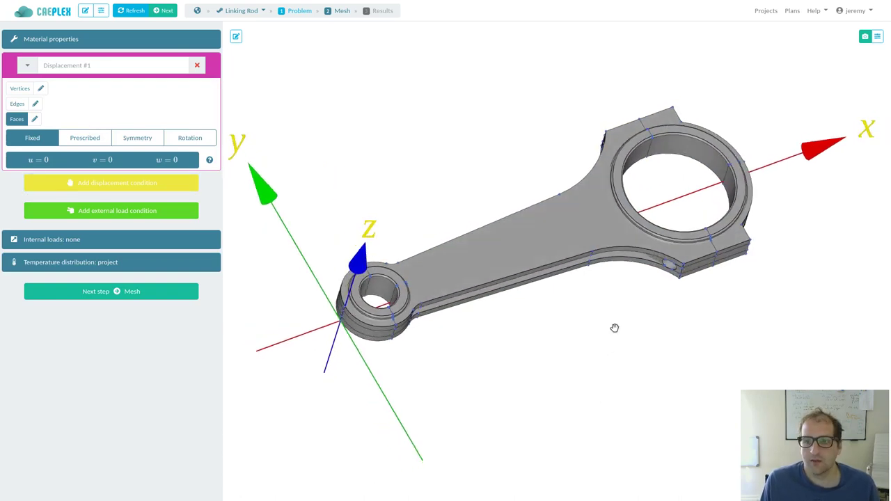
pyautogui.click(696, 146)
pyautogui.click(727, 182)
pyautogui.click(637, 157)
# Check the fixed faces 132, 133 and 123 from several angles, then proceed to meshing
pyautogui.moveTo(661, 381); pyautogui.dragTo(427, 372)
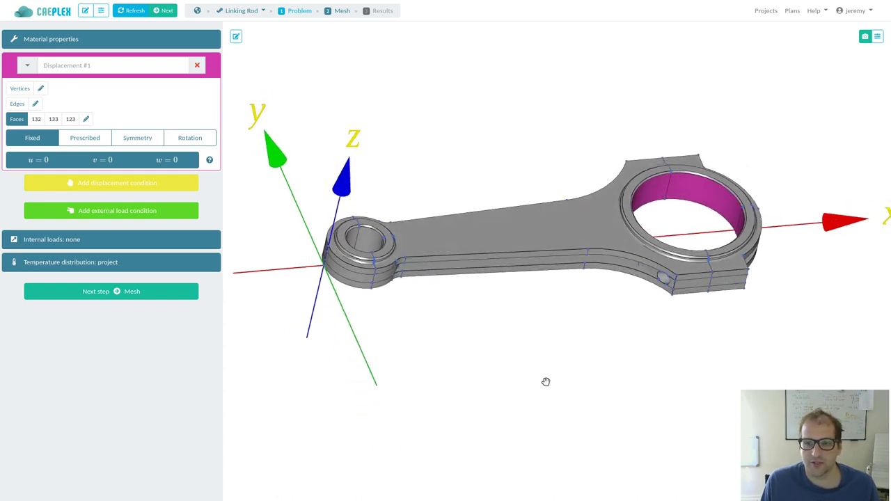
pyautogui.moveTo(589, 380); pyautogui.dragTo(543, 401)
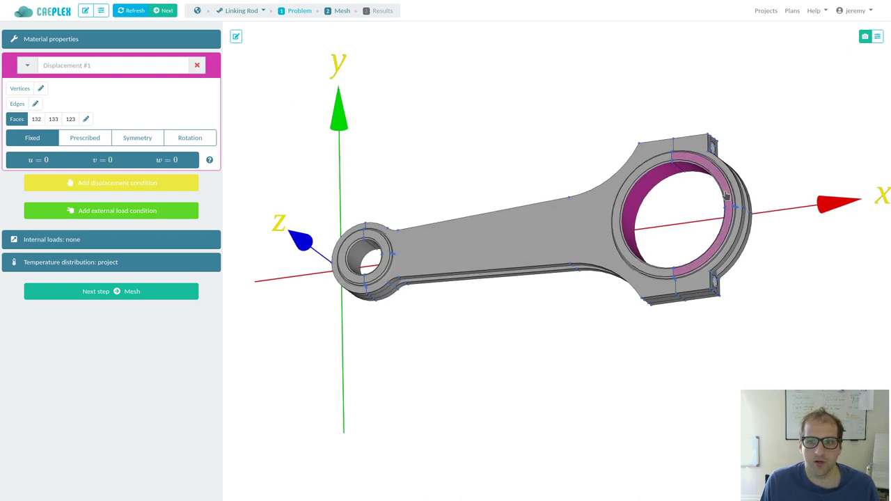
pyautogui.moveTo(592, 389); pyautogui.dragTo(399, 335)
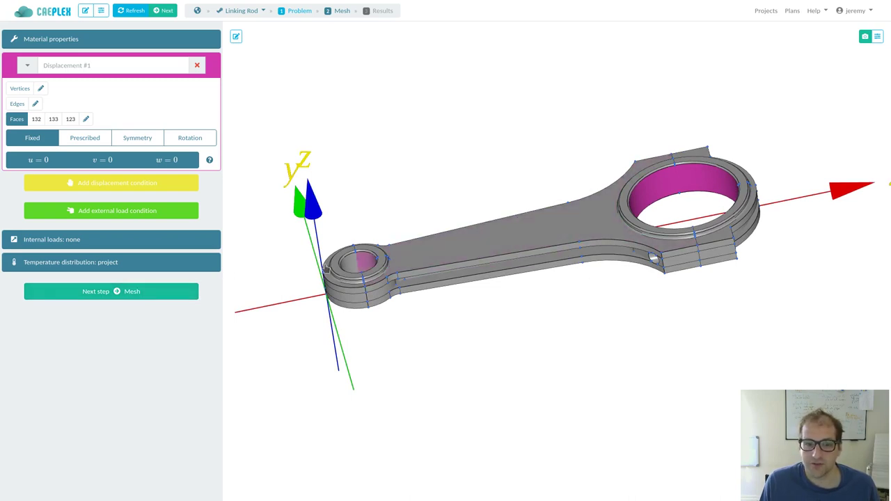
pyautogui.moveTo(541, 369); pyautogui.dragTo(524, 376)
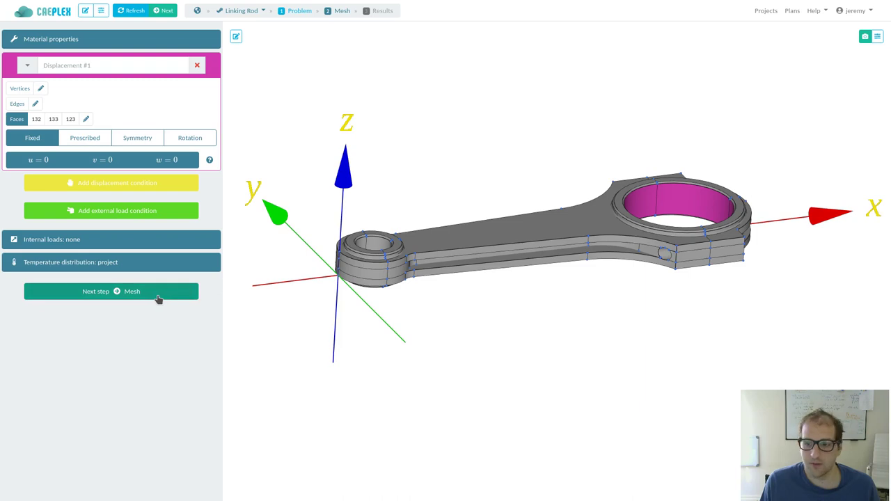
pyautogui.click(136, 292)
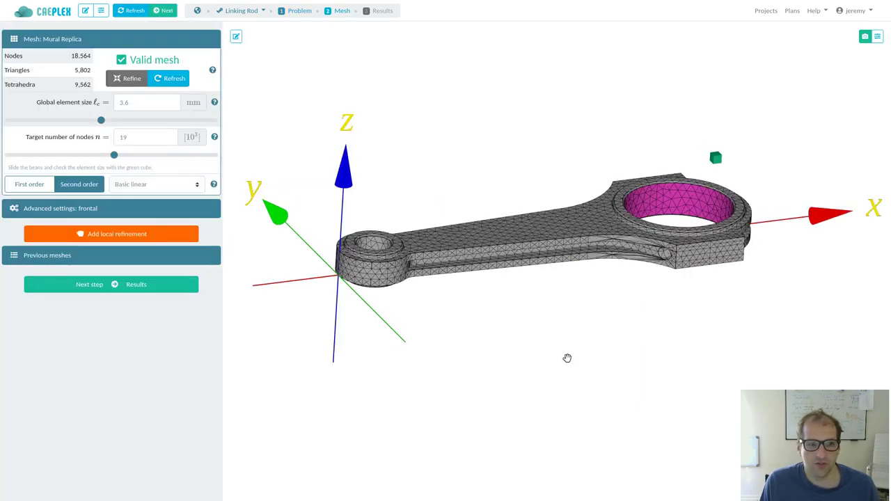
# Remesh with target node count 25, giving 23,551 nodes and 12,353 tetrahedra
pyautogui.moveTo(546, 360)
pyautogui.mouseDown()
pyautogui.moveTo(543, 374)
pyautogui.moveTo(563, 356)
pyautogui.mouseUp()
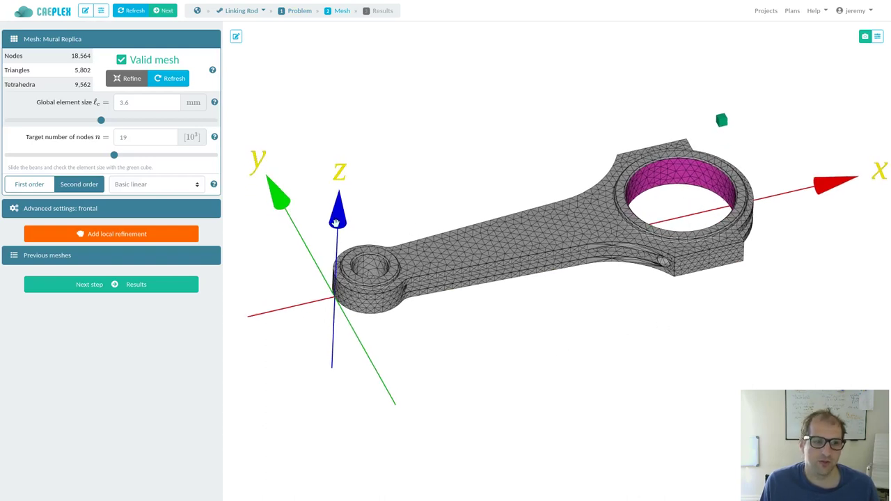
pyautogui.moveTo(522, 319); pyautogui.dragTo(498, 341)
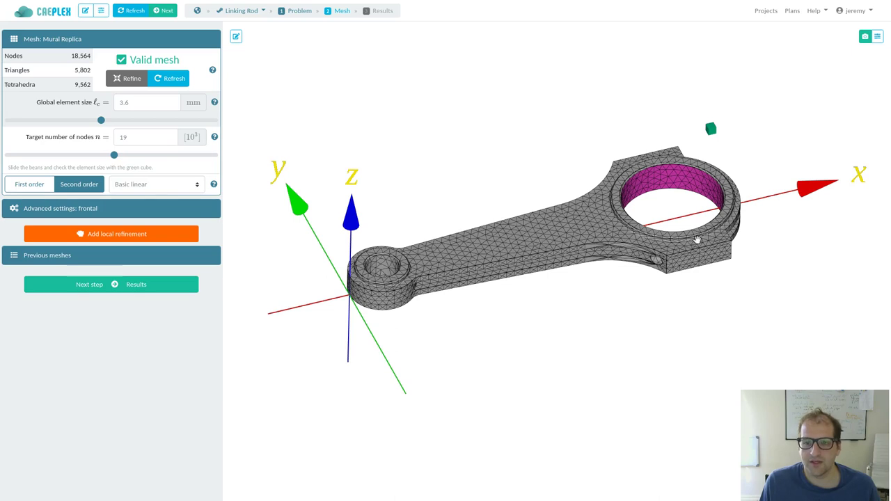
pyautogui.moveTo(597, 383); pyautogui.dragTo(585, 360)
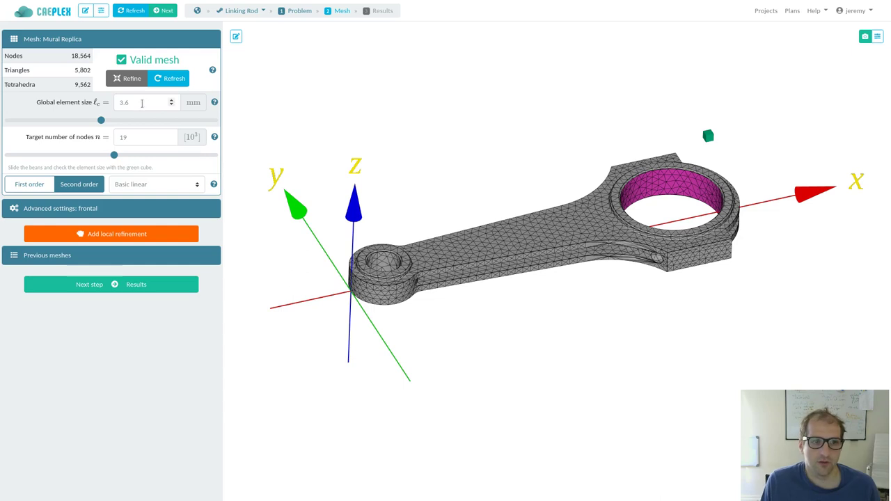
pyautogui.moveTo(128, 137); pyautogui.dragTo(105, 137)
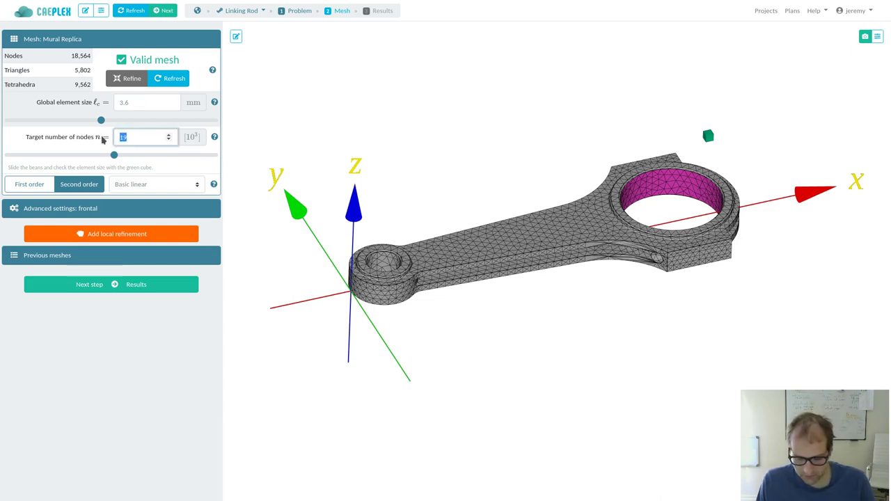
pyautogui.write('25')
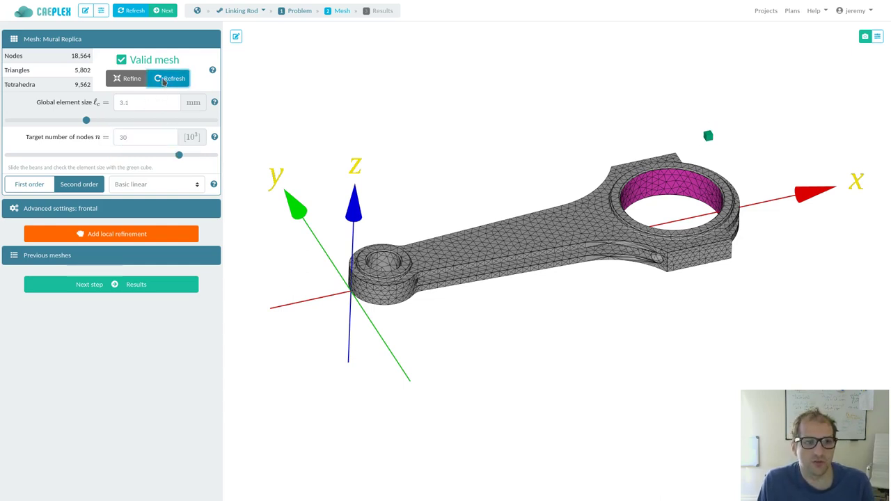
pyautogui.press('Return')
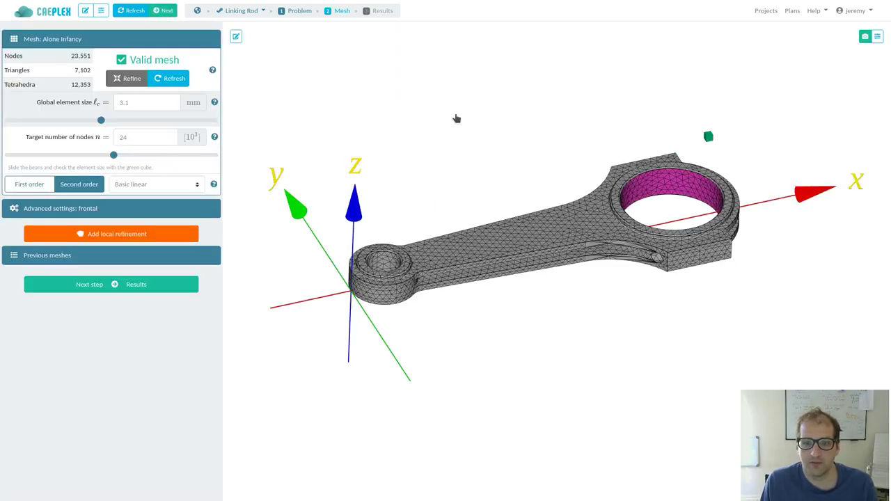
pyautogui.moveTo(456, 118); pyautogui.dragTo(594, 264)
pyautogui.moveTo(621, 319); pyautogui.dragTo(561, 362)
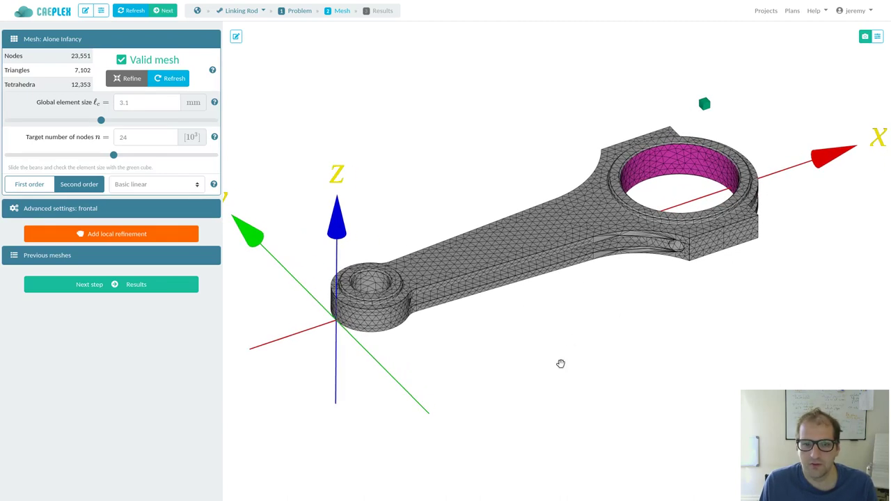
# Solve for results and view the 732 MPa von Mises stress map without deformation exaggeration
pyautogui.click(146, 286)
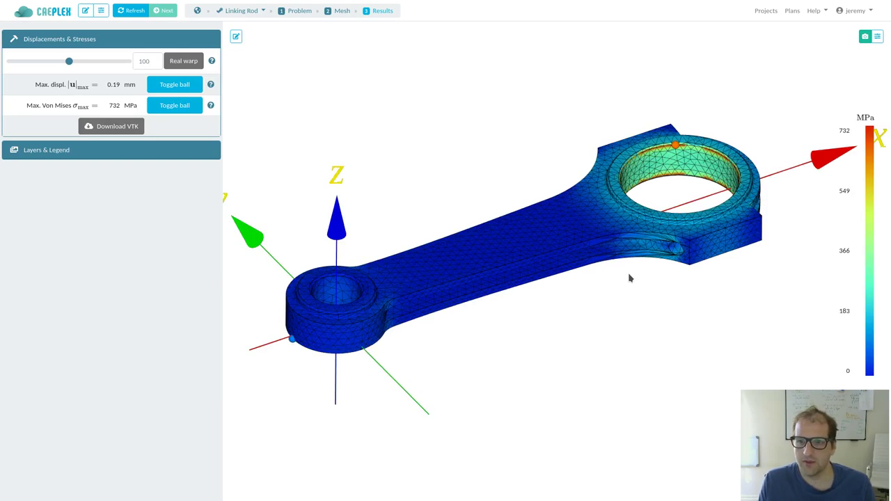
pyautogui.moveTo(69, 61); pyautogui.dragTo(100, 63)
pyautogui.moveTo(714, 166); pyautogui.dragTo(659, 158)
pyautogui.moveTo(707, 137); pyautogui.dragTo(705, 130)
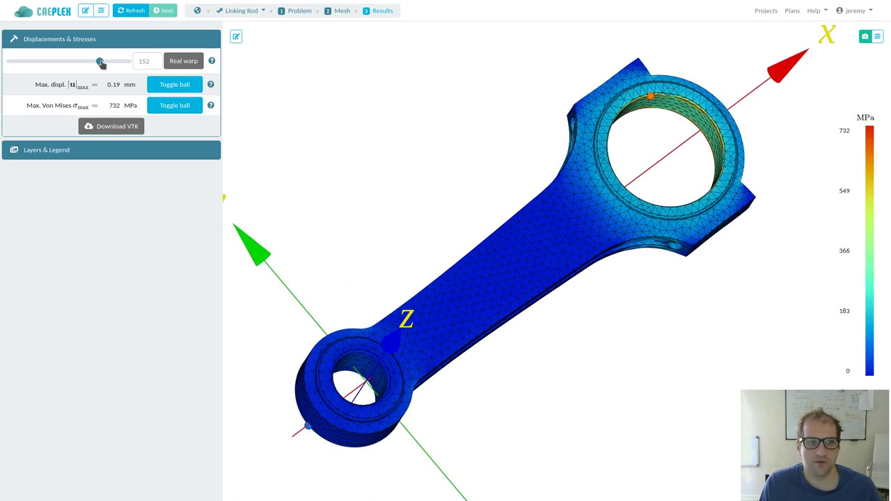
# Adjust the warp exaggeration through 100 and 82 down to 66 while orbiting the rod
pyautogui.moveTo(101, 61); pyautogui.dragTo(69, 61)
pyautogui.moveTo(499, 154); pyautogui.dragTo(717, 171)
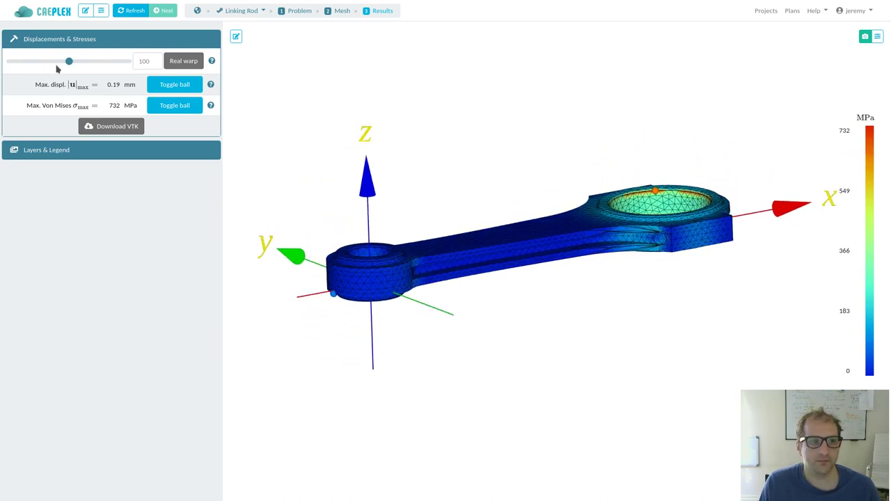
pyautogui.moveTo(66, 62)
pyautogui.mouseDown()
pyautogui.moveTo(44, 63)
pyautogui.moveTo(125, 62)
pyautogui.moveTo(50, 67)
pyautogui.mouseUp()
pyautogui.moveTo(535, 209); pyautogui.dragTo(591, 236)
pyautogui.moveTo(54, 64)
pyautogui.mouseDown()
pyautogui.moveTo(109, 72)
pyautogui.moveTo(38, 72)
pyautogui.moveTo(81, 67)
pyautogui.moveTo(71, 65)
pyautogui.mouseUp()
# Load small-end bore faces 125 and 126 with 20 MPa compressive pressure, then remesh to 23,551 nodes
pyautogui.click(292, 12)
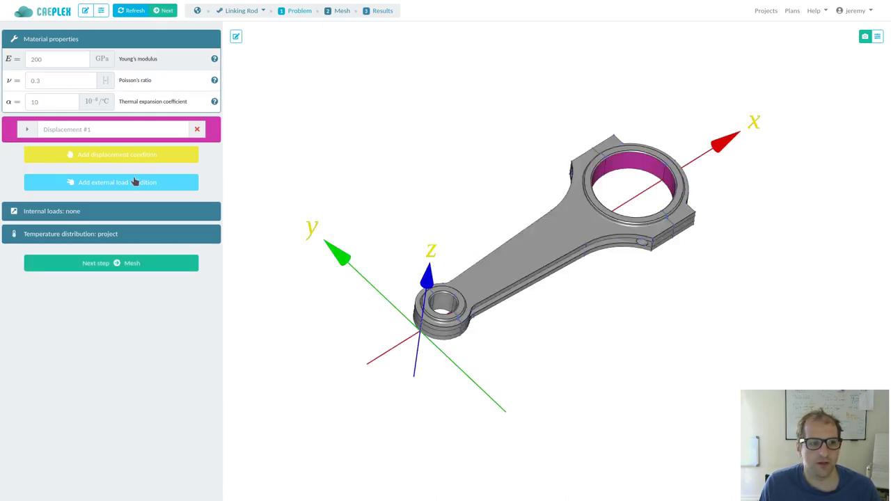
pyautogui.click(169, 182)
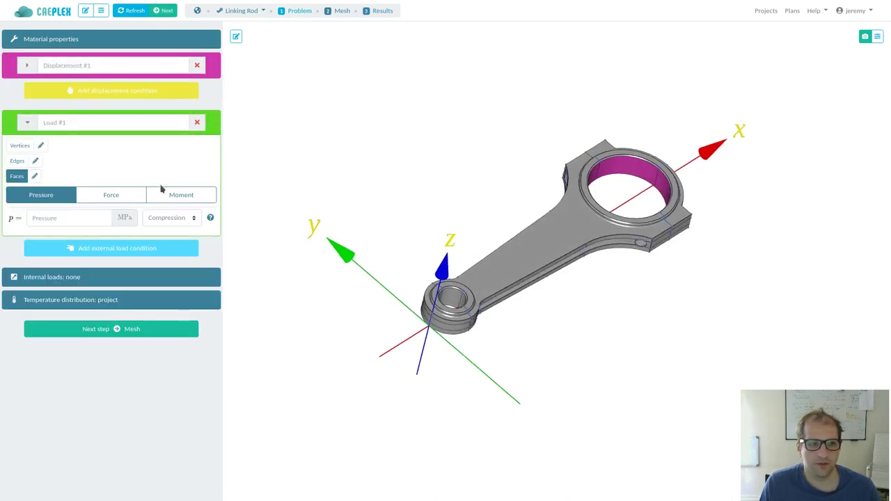
pyautogui.click(453, 299)
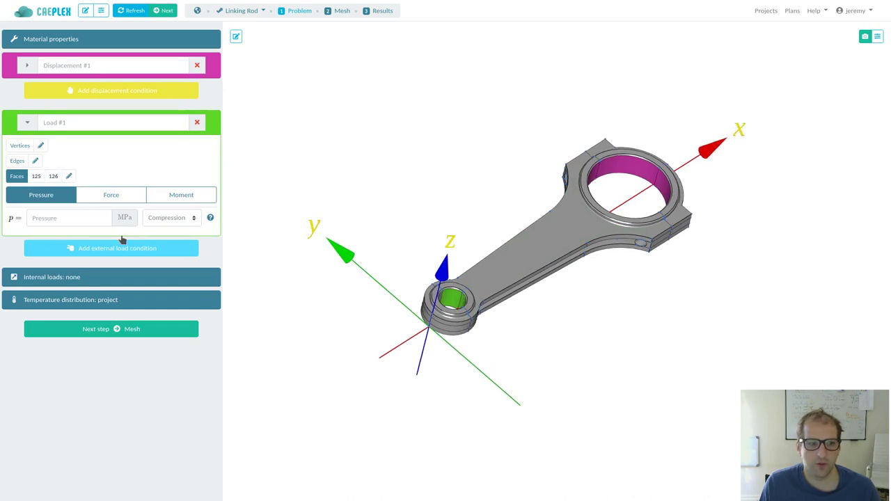
pyautogui.click(90, 218)
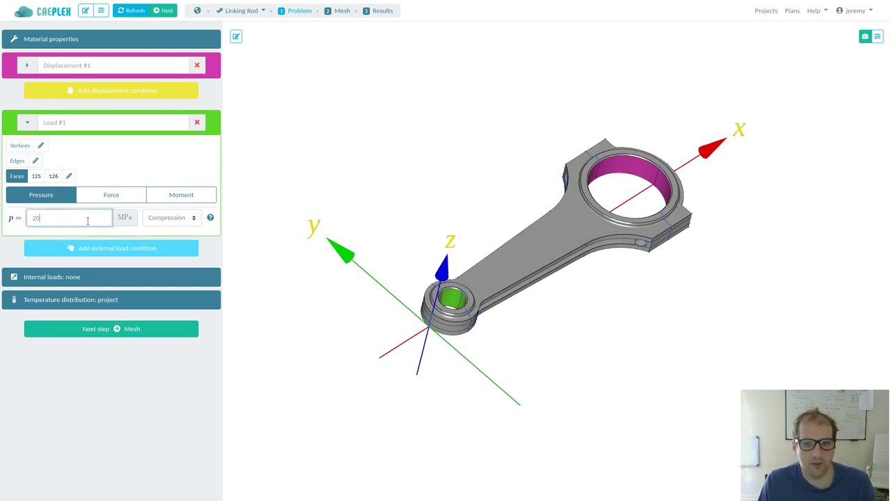
pyautogui.click(127, 330)
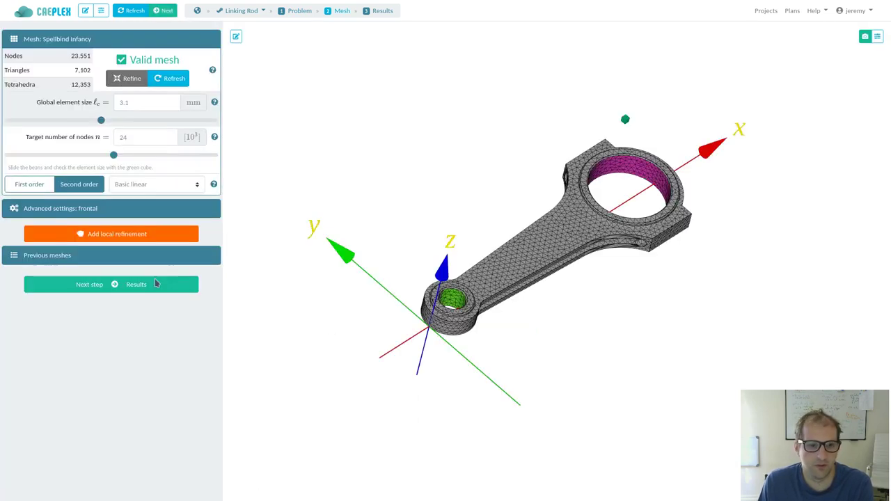
# Solve the pressure-loaded rod (0.1776 mm, 732 MPa) and vary the deformation warp, viewing from above
pyautogui.click(154, 285)
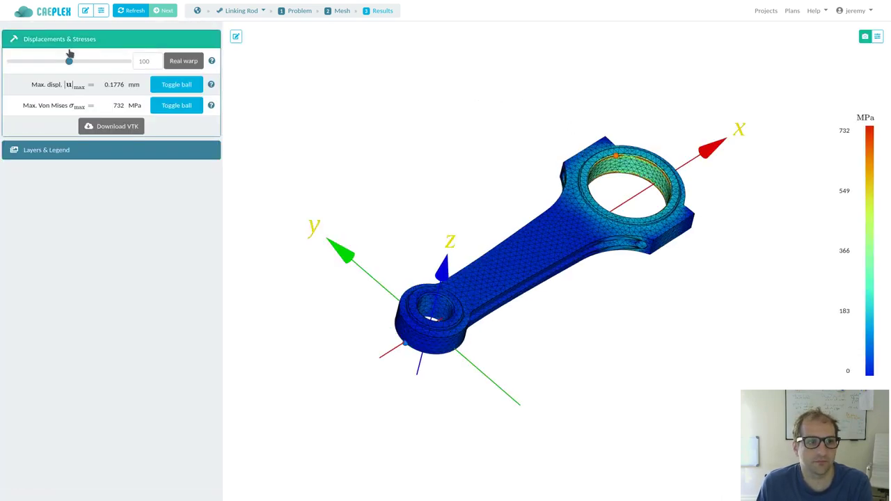
pyautogui.moveTo(70, 62); pyautogui.dragTo(103, 69)
pyautogui.moveTo(431, 292); pyautogui.dragTo(527, 298)
# Show the von Mises map over the undeformed original grid and return to warp settings
pyautogui.click(135, 154)
pyautogui.click(66, 170)
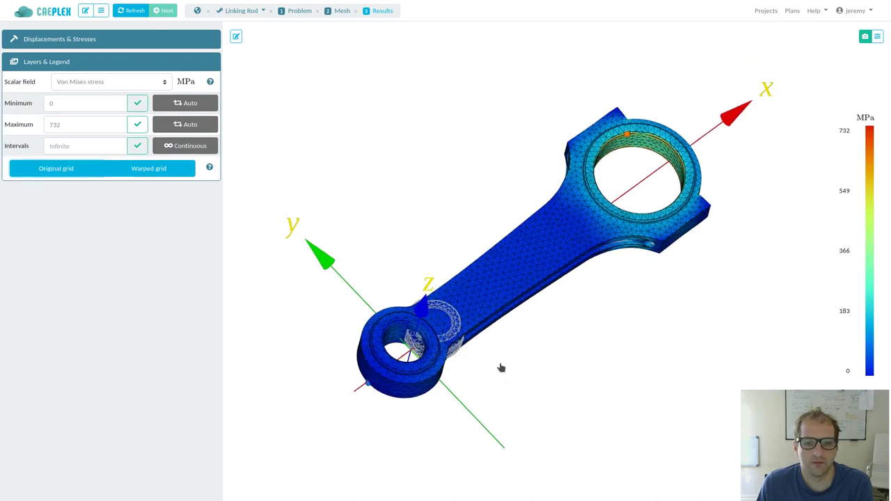
pyautogui.click(62, 41)
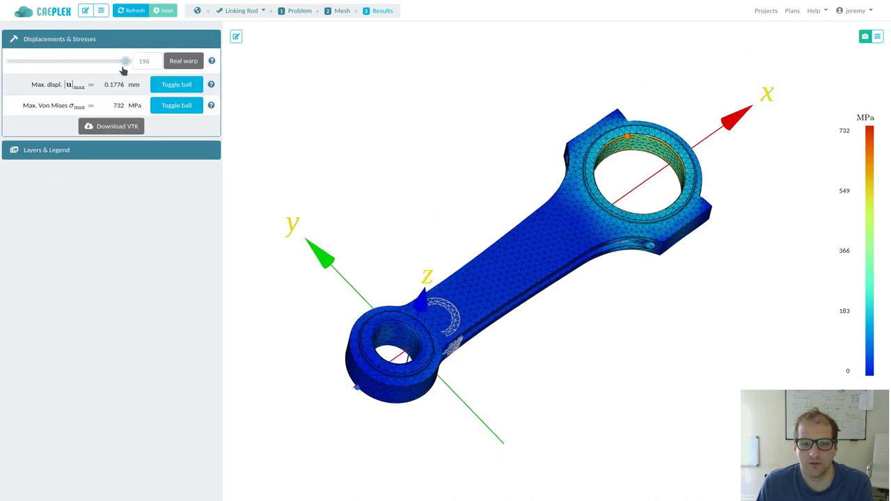